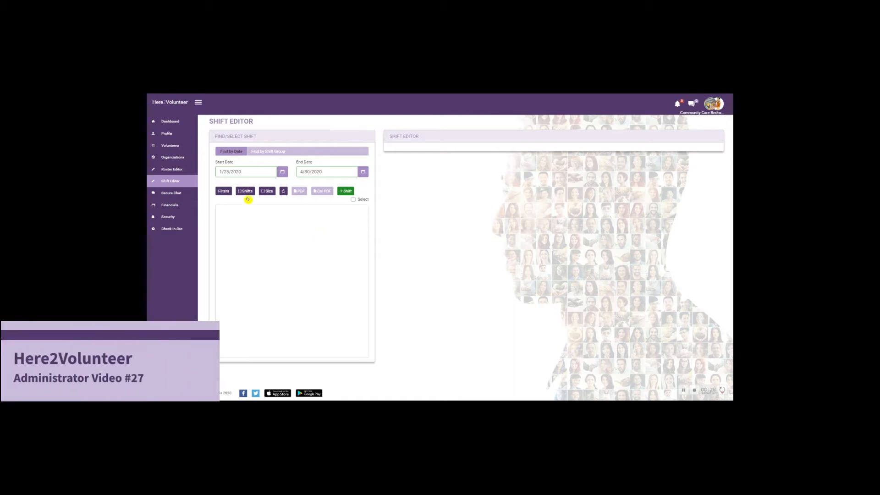
- Add a new shift and name it "Recurring"
click(346, 191)
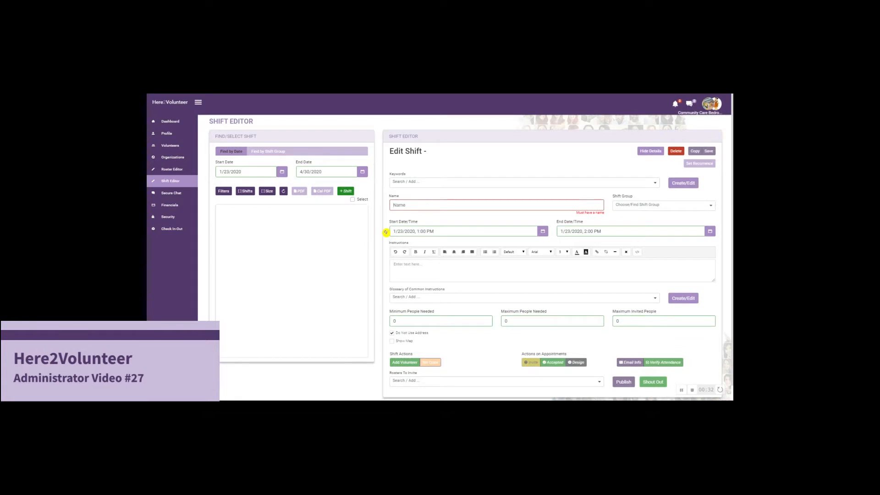
text(REcurring)
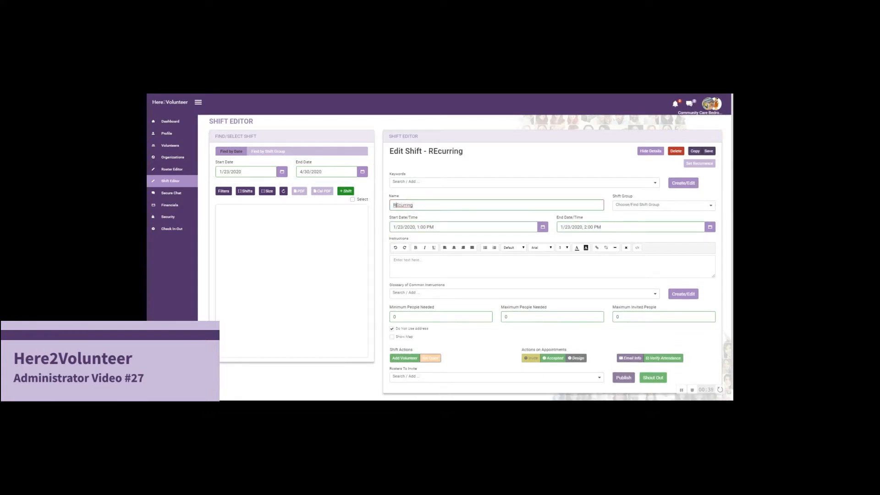
text(e)
- Set the shift to start on 2/1/2020 at 1:00 PM and end on 2/1/2020 at 2:00 PM
click(542, 227)
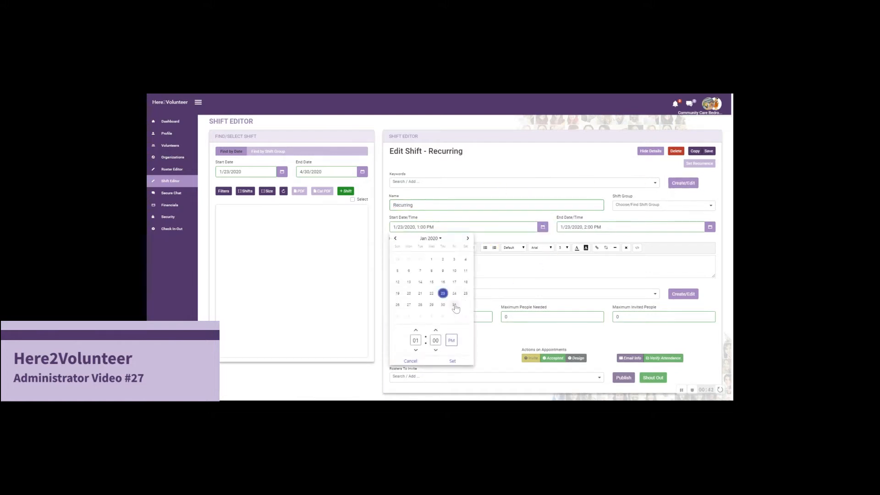
click(465, 306)
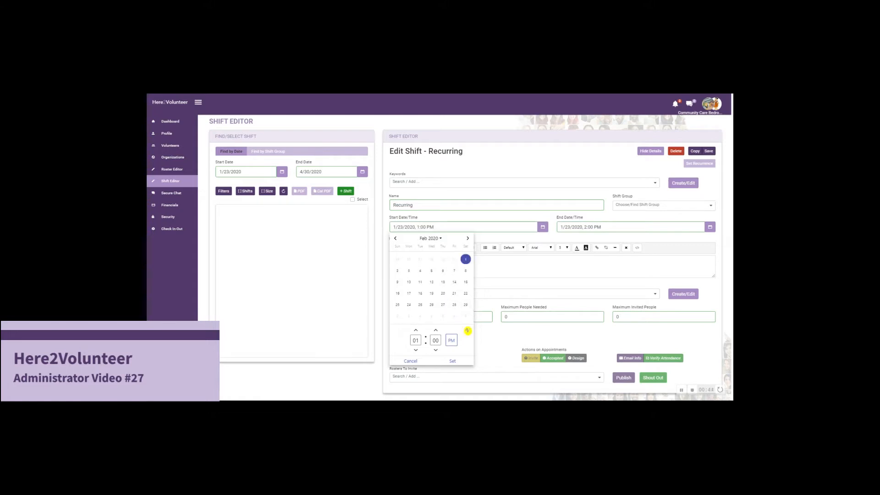
click(452, 360)
click(710, 226)
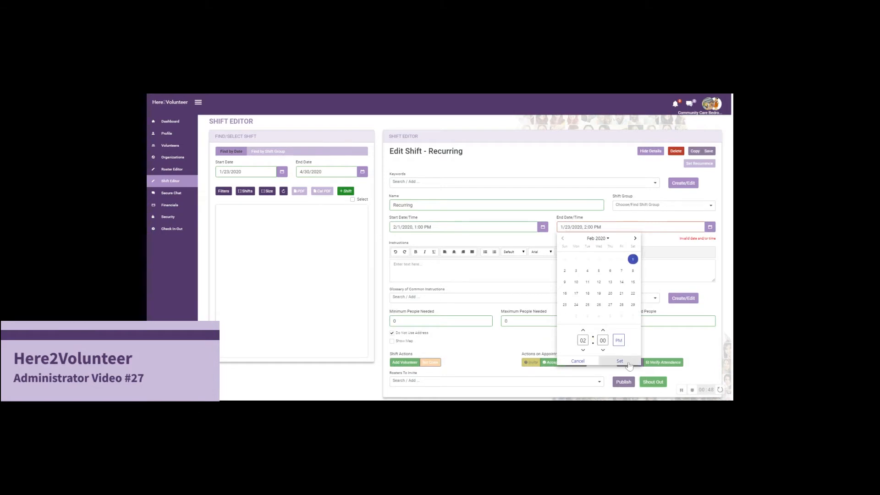
click(619, 361)
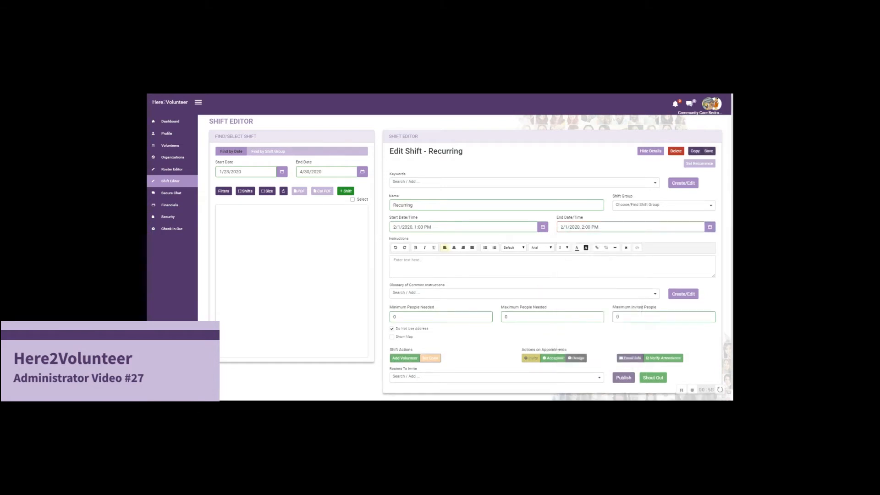
- Enter the instructions "Shift data", set the maximum people needed to 1, and save the shift
text(Shift data)
click(709, 152)
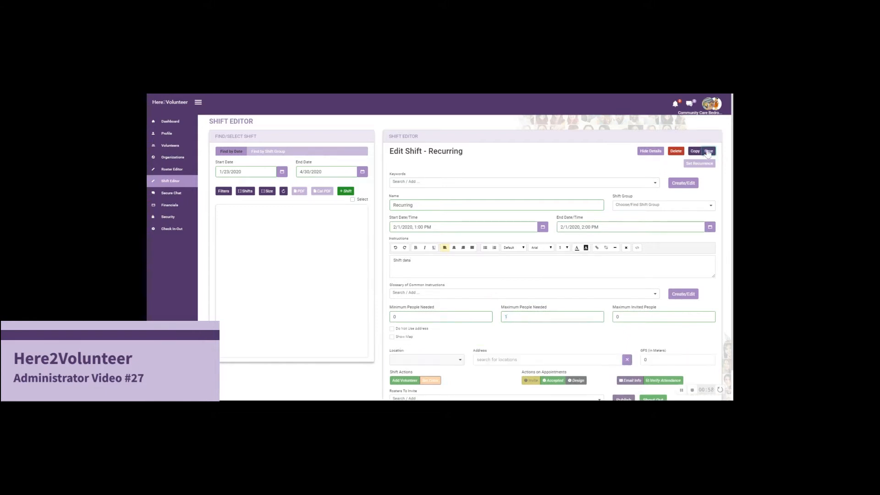
- Set the Recurring shift's color to orange-red and save the shift
click(435, 359)
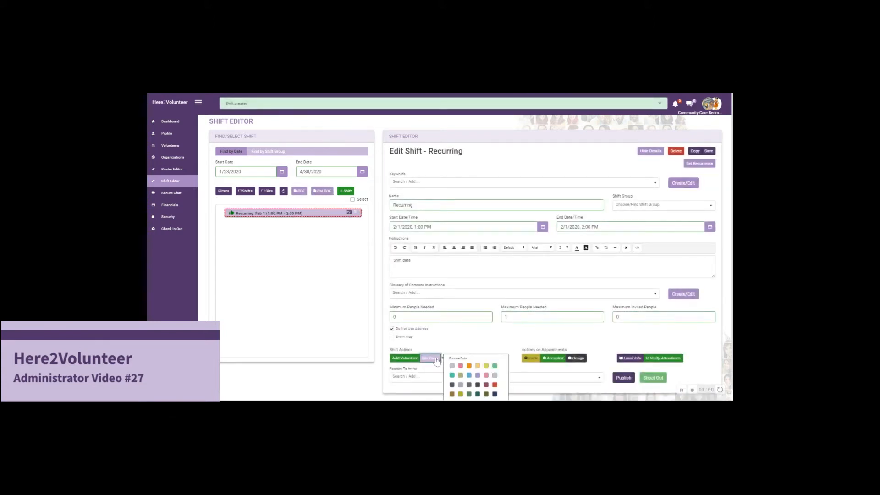
click(495, 386)
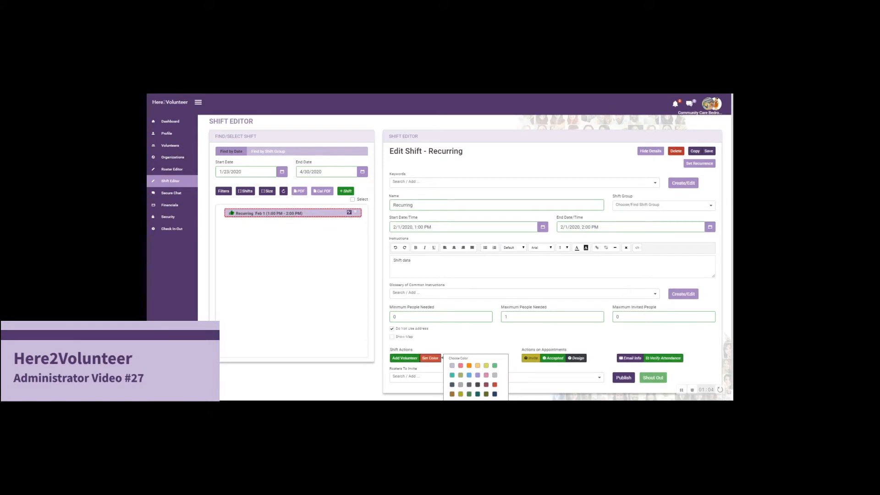
click(709, 151)
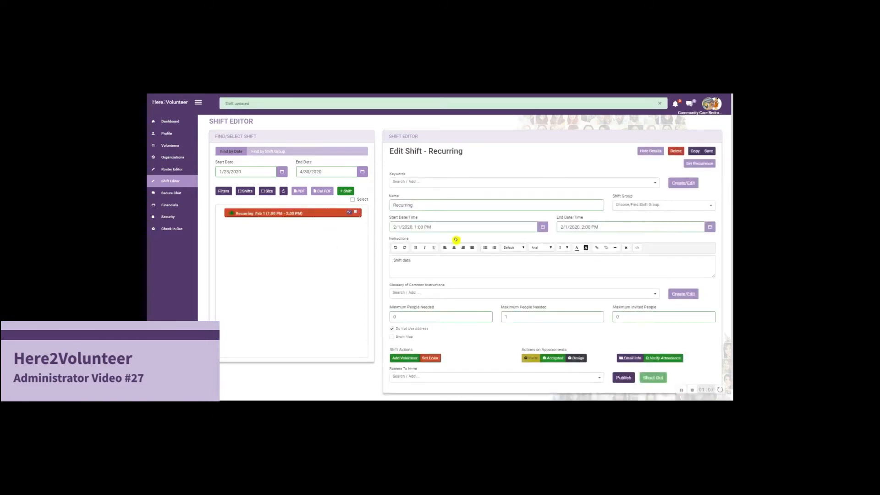
- Make the shift recur daily, every 1 day from 2/1/2020, ending by 2/29/2020, and save it
click(699, 163)
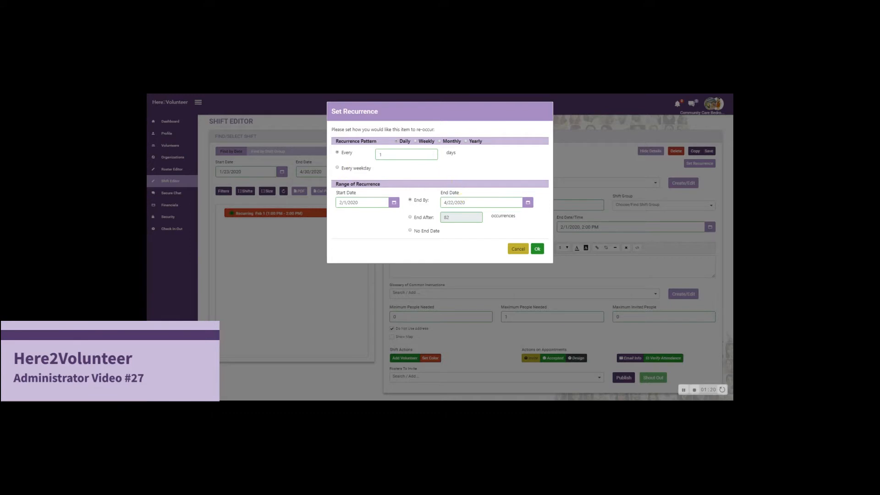
click(527, 202)
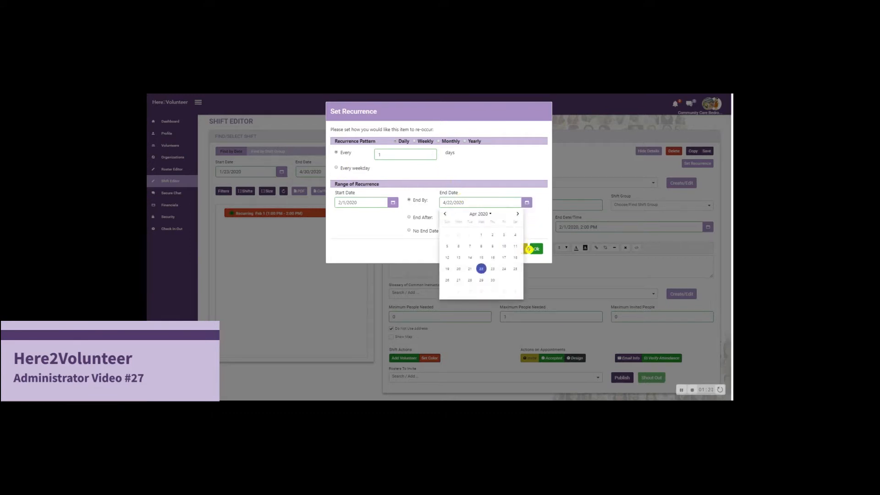
click(444, 214)
click(515, 280)
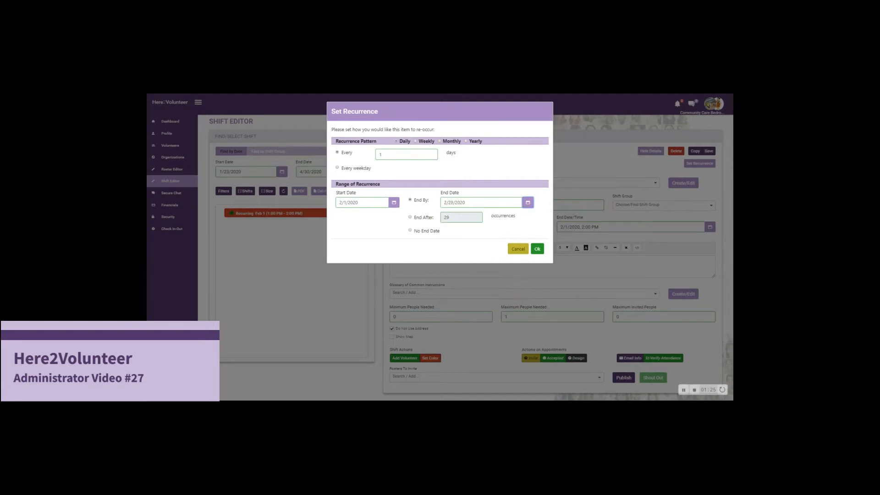
click(537, 249)
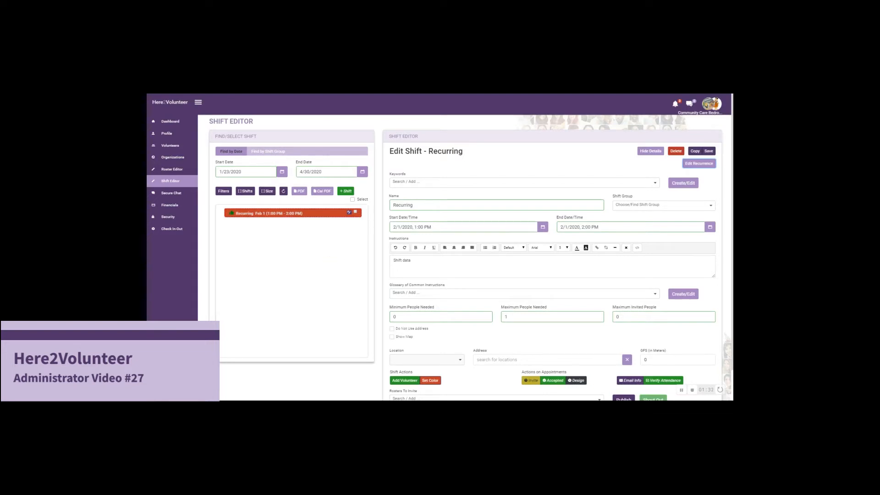
click(709, 151)
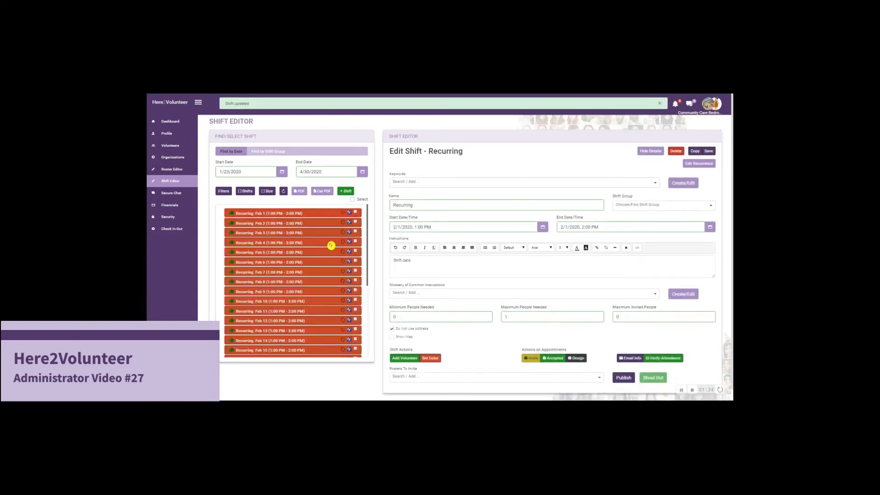
- Add the second-listed volunteer from the Drivers roster to the Feb 1 Recurring shift
scroll(305, 244, down, 3)
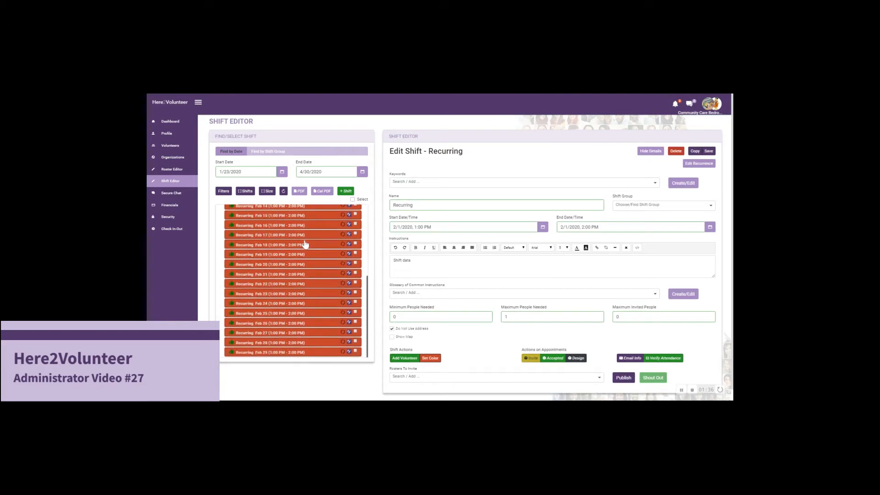
scroll(306, 244, up, 3)
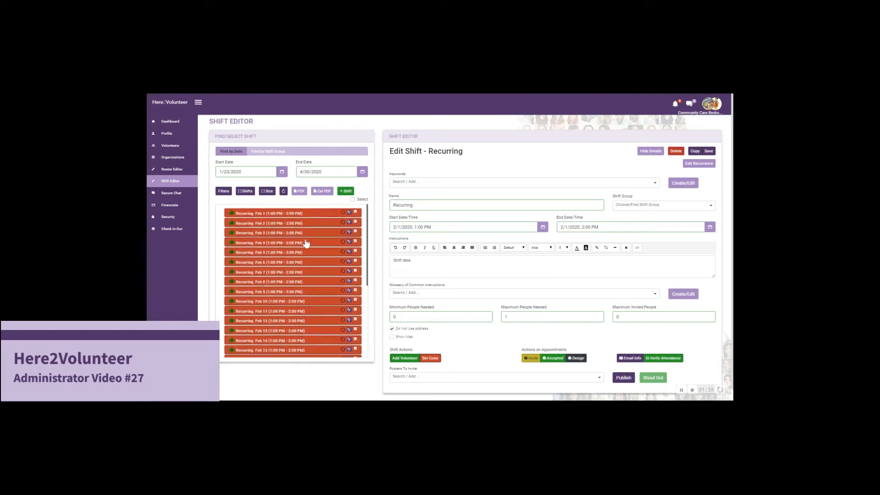
click(302, 215)
click(407, 359)
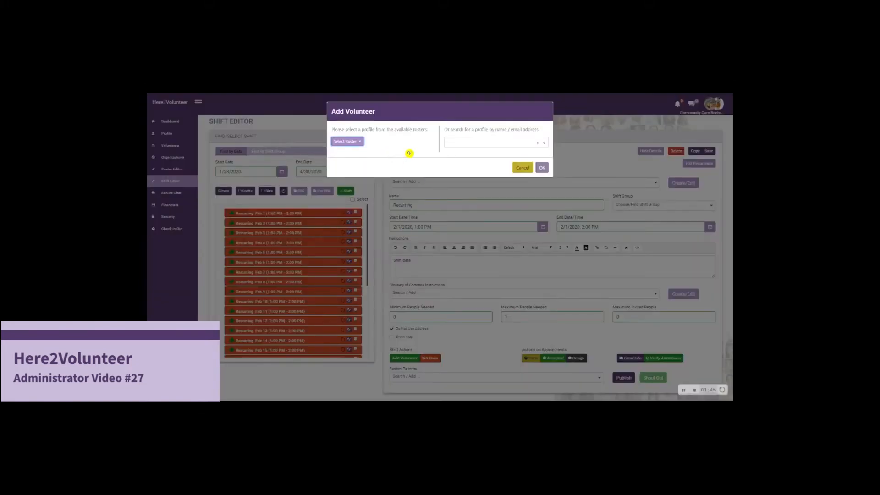
click(351, 142)
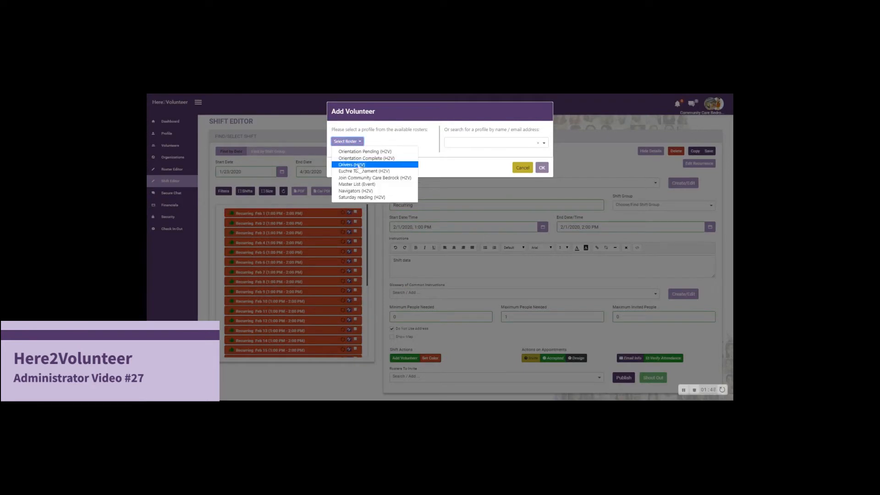
click(358, 165)
click(375, 141)
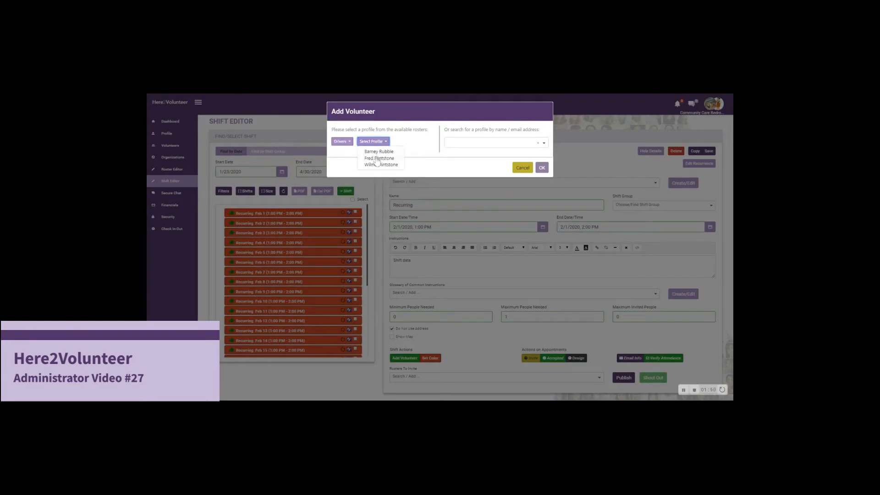
click(378, 158)
click(542, 175)
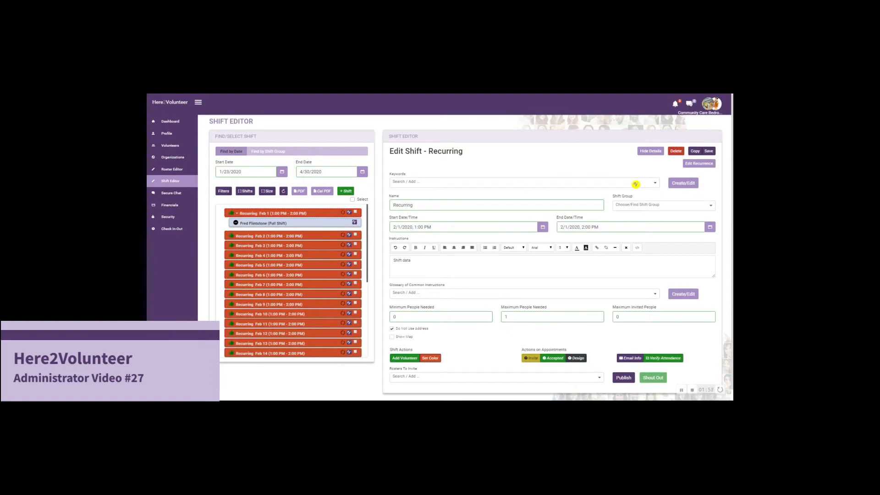
- Save the Feb 1 shift's volunteer assignment to the whole shift series and check the listed shifts
click(709, 151)
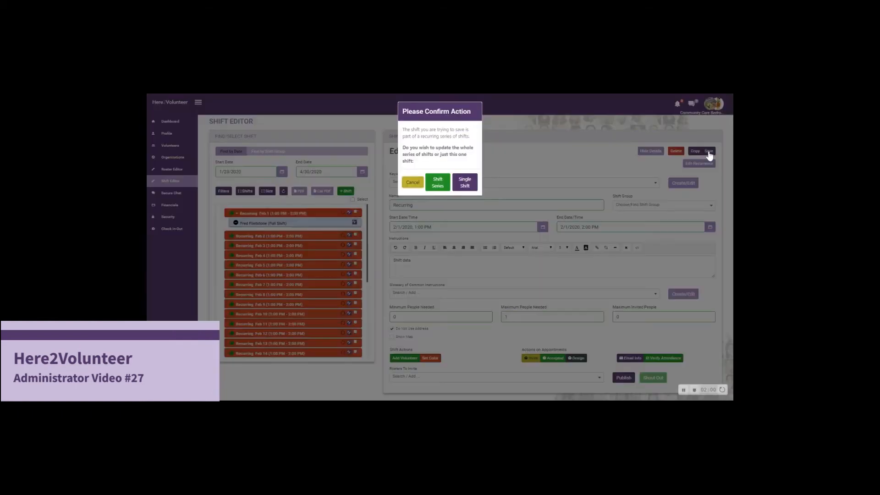
click(435, 185)
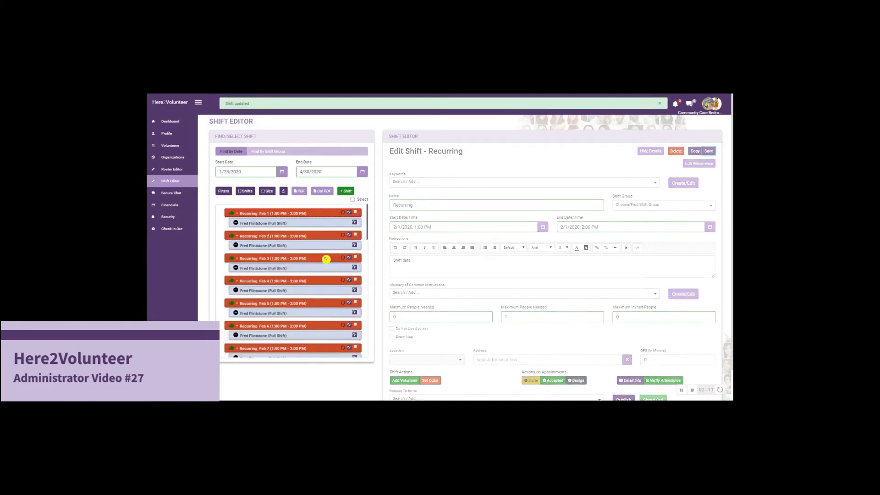
scroll(303, 250, down, 3)
scroll(303, 249, down, 5)
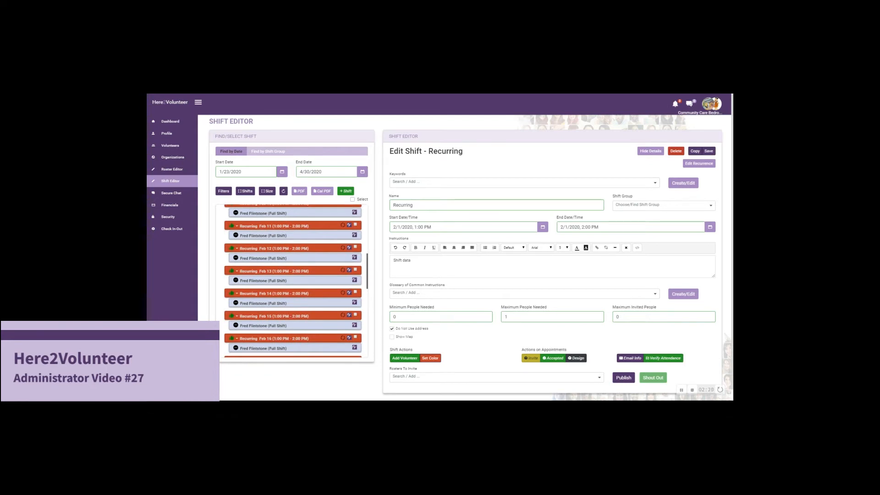
scroll(308, 266, up, 10)
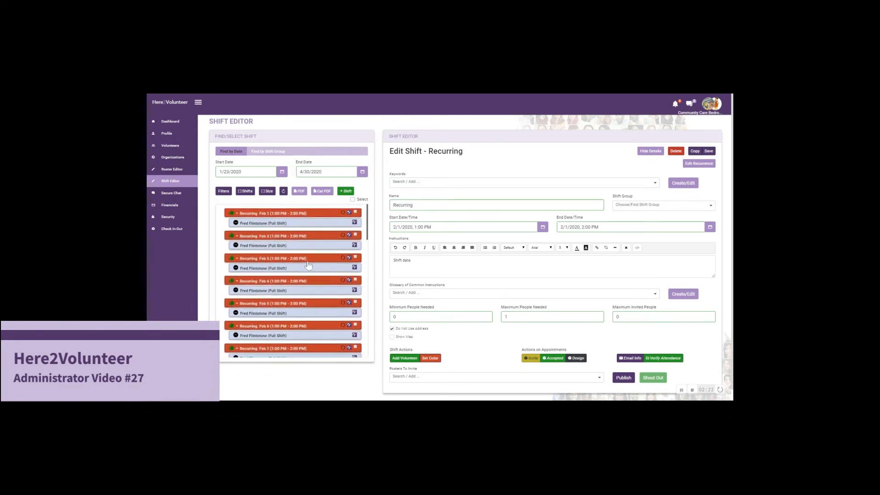
- Change the volunteer's status on the Feb 1 shift to Accepted and save the appointment
click(298, 224)
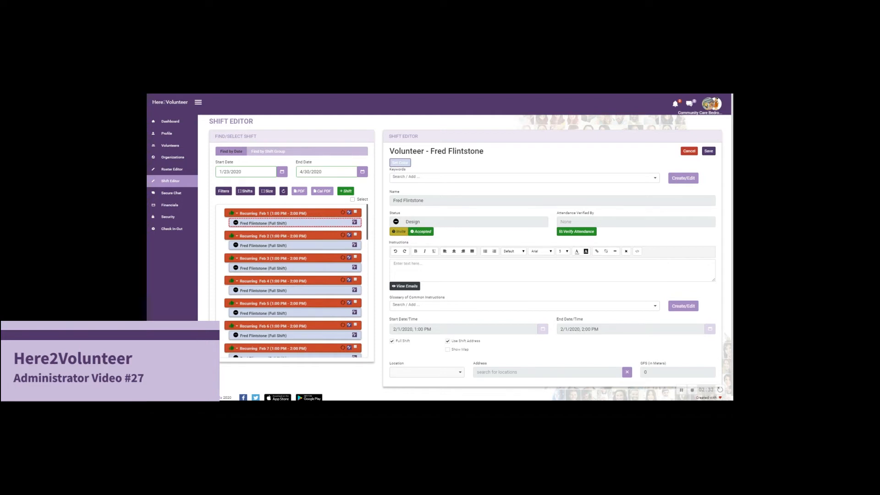
click(421, 232)
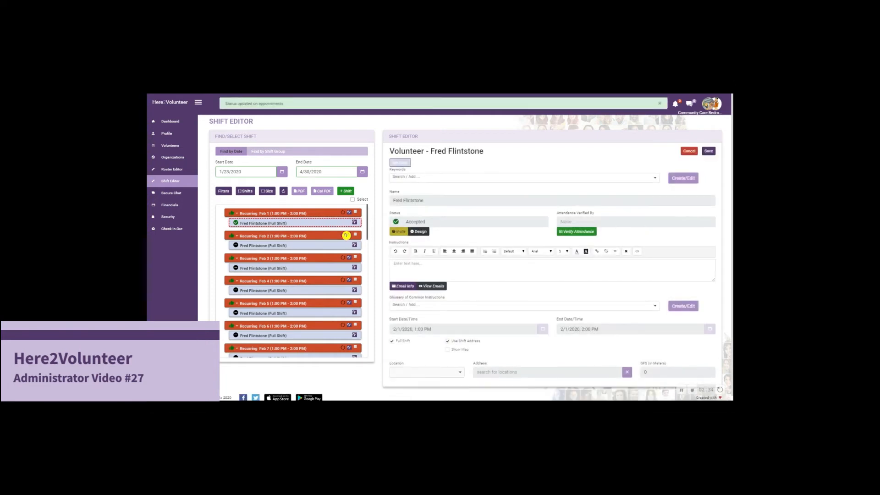
click(708, 151)
- Save the Feb 1 shift again, applying the accepted status to the whole shift series
click(314, 234)
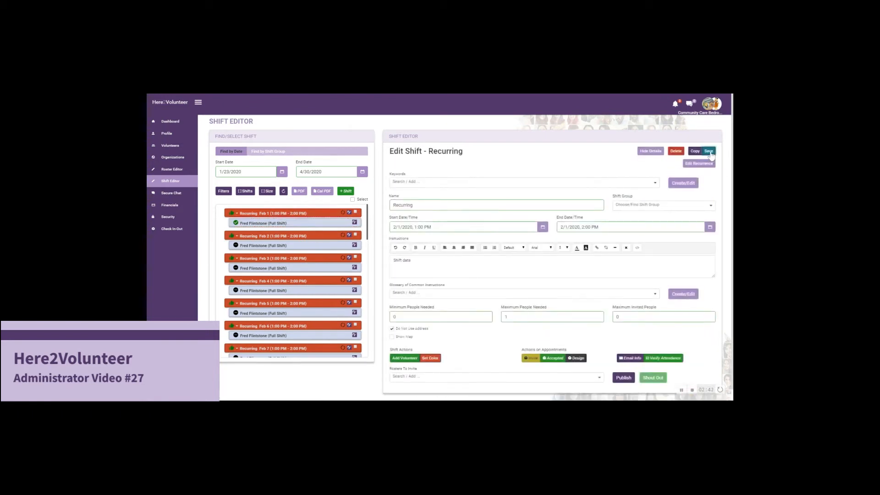
click(709, 152)
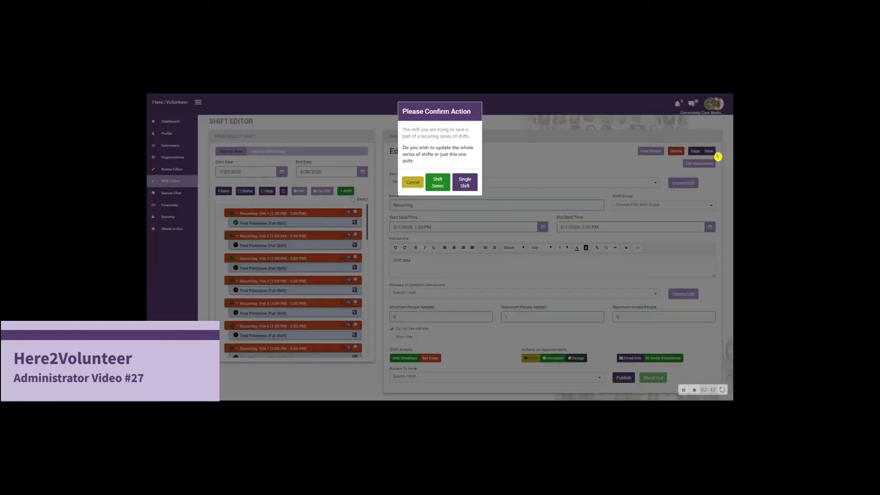
click(436, 185)
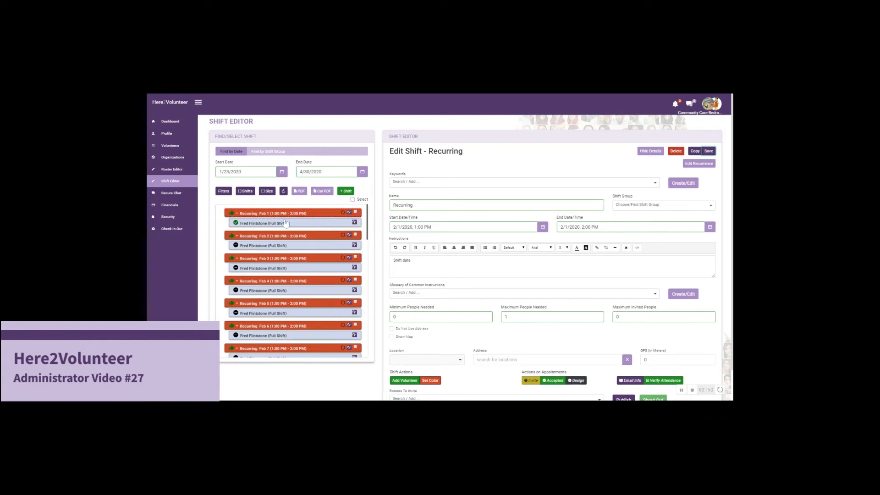
click(308, 222)
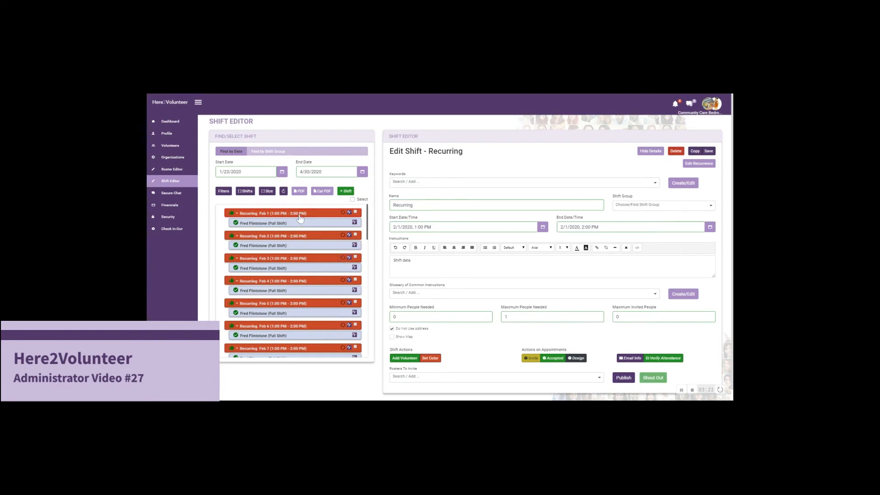
- Find another volunteer's profile by searching for "ba" and add that person to the Feb 1 shift
click(406, 359)
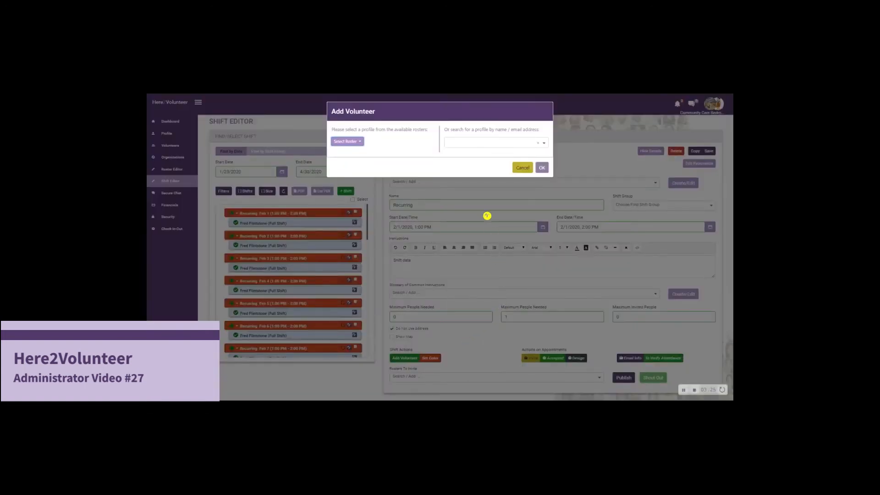
click(458, 145)
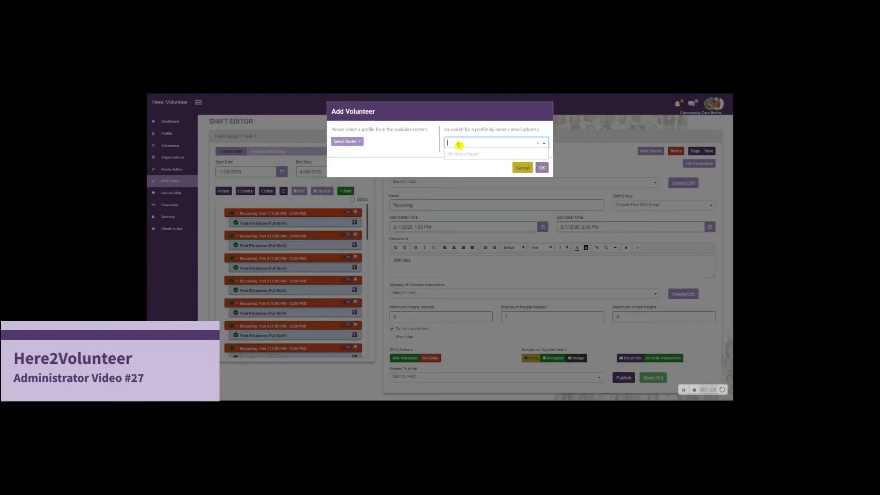
text(ba)
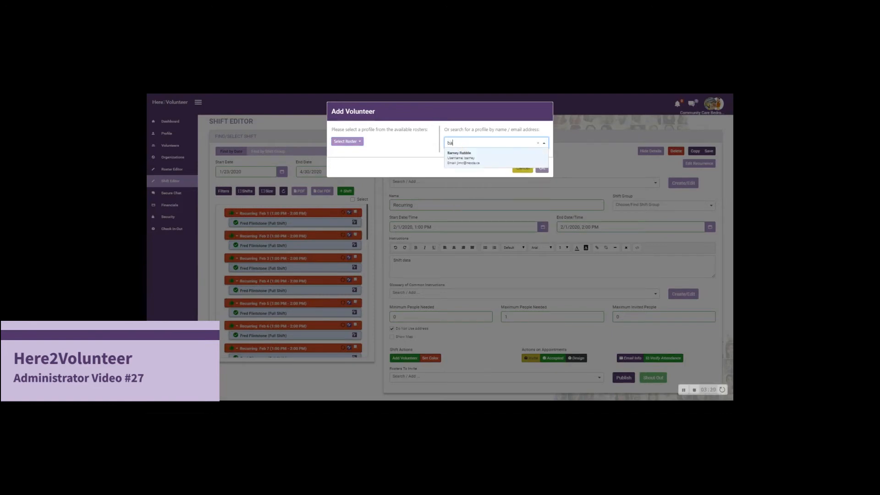
click(462, 156)
click(541, 168)
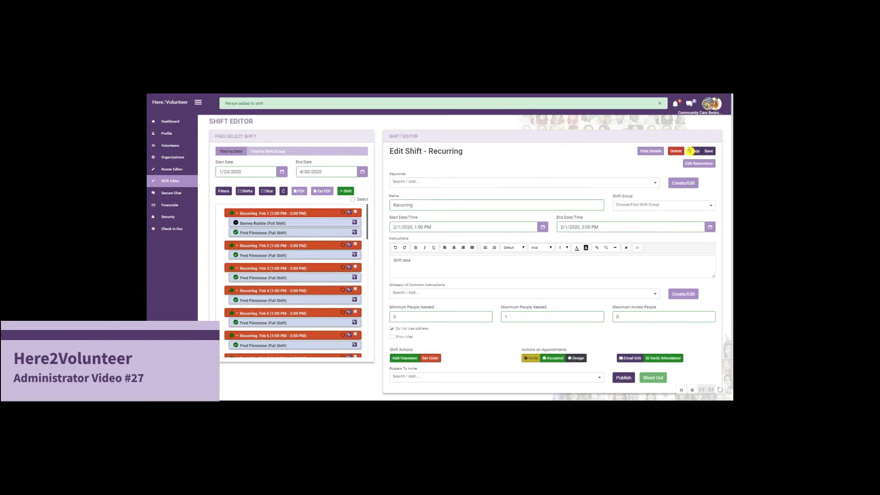
click(690, 150)
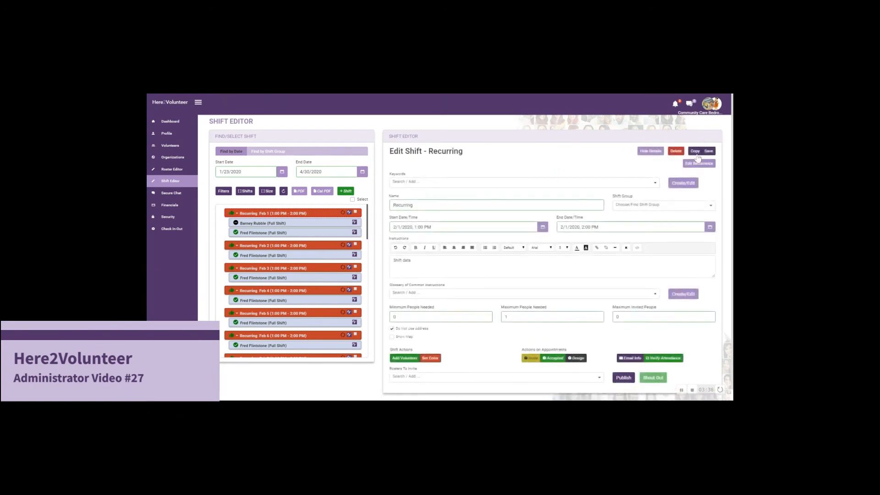
- Save the Feb 1 shift's second volunteer to the whole shift series and check the listed shifts through Feb 29
click(708, 152)
click(443, 185)
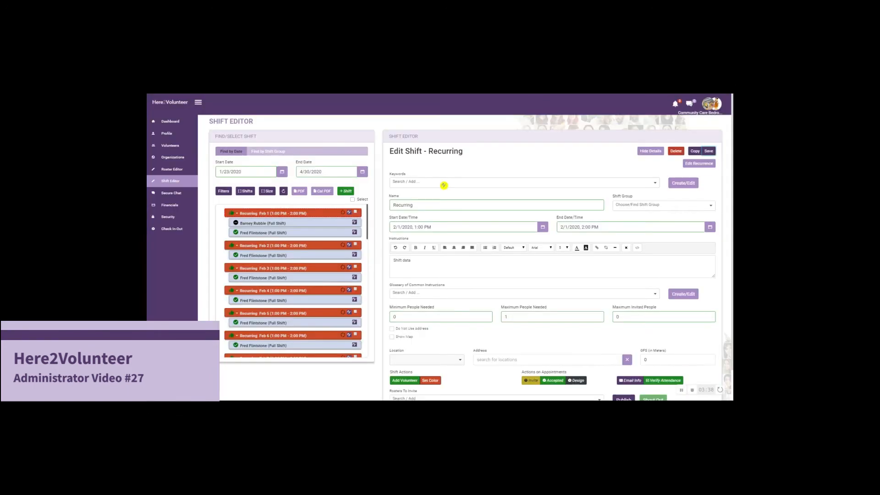
click(316, 233)
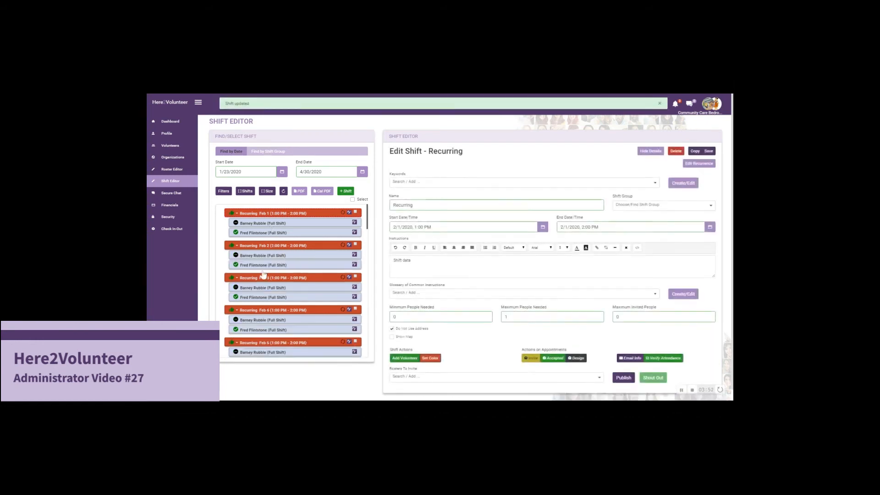
scroll(309, 287, down, 6)
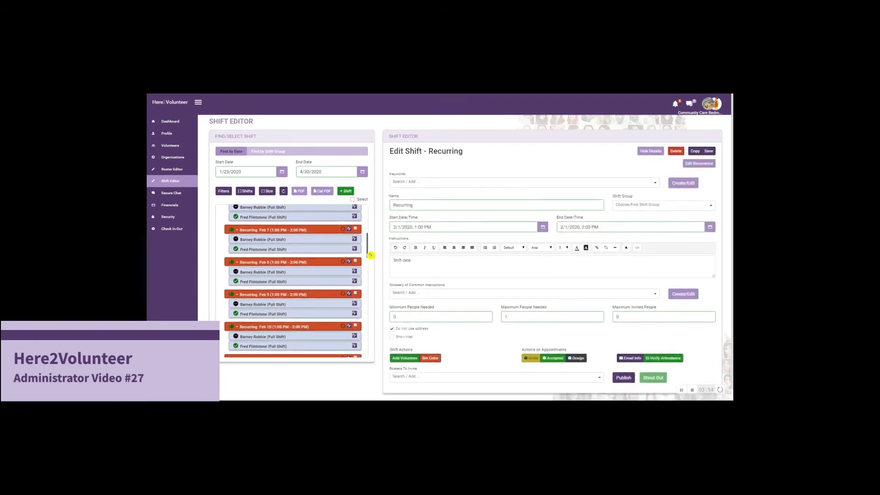
scroll(335, 259, down, 12)
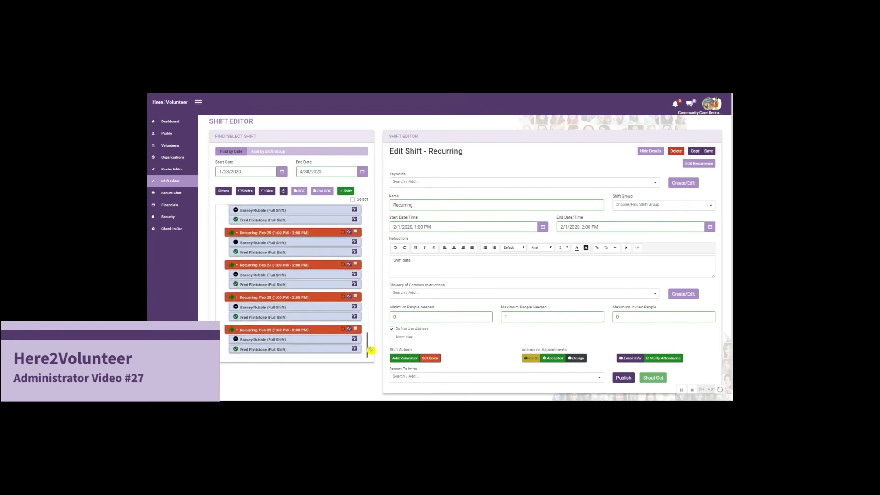
scroll(321, 286, up, 11)
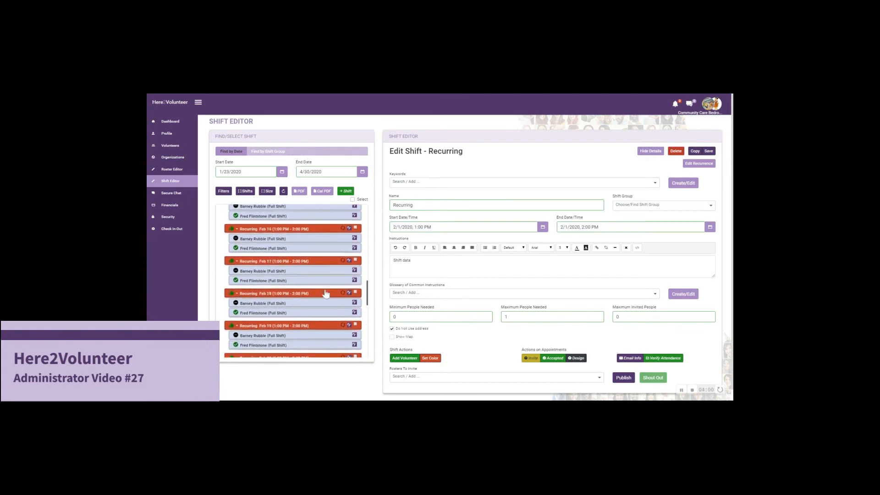
scroll(321, 286, up, 8)
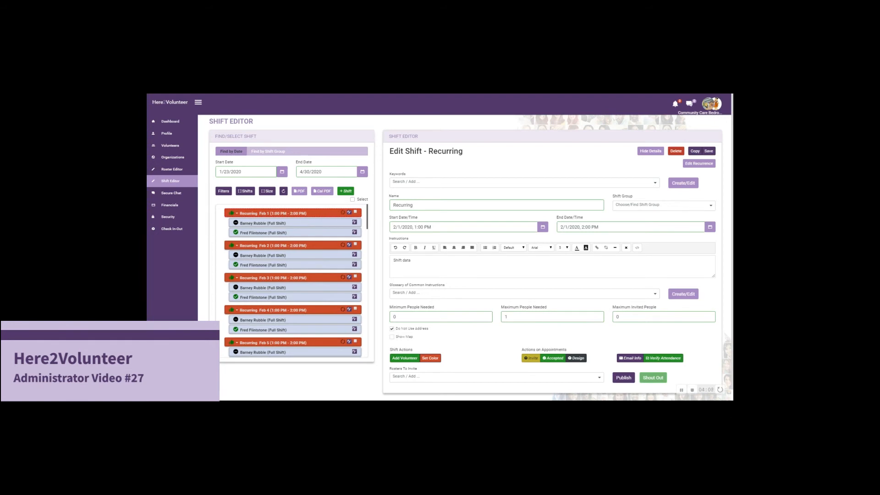
- Select all the listed recurring shifts and set all their appointments to Design status
click(353, 199)
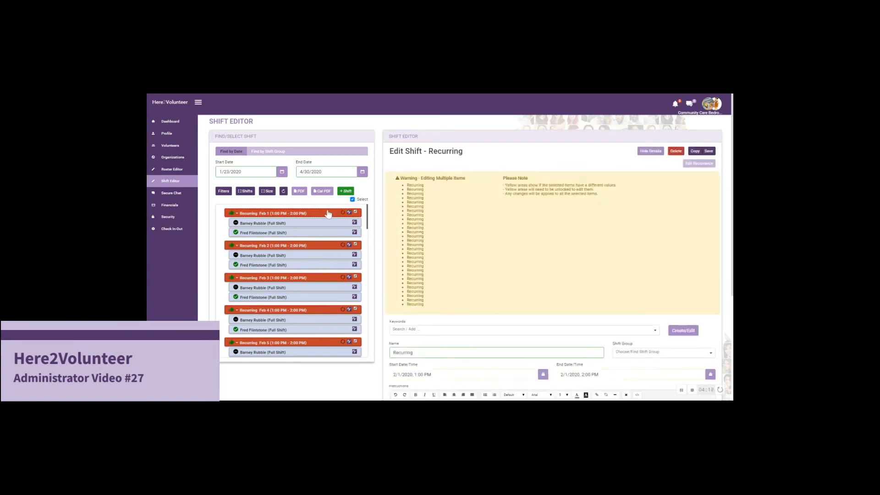
scroll(600, 322, down, 3)
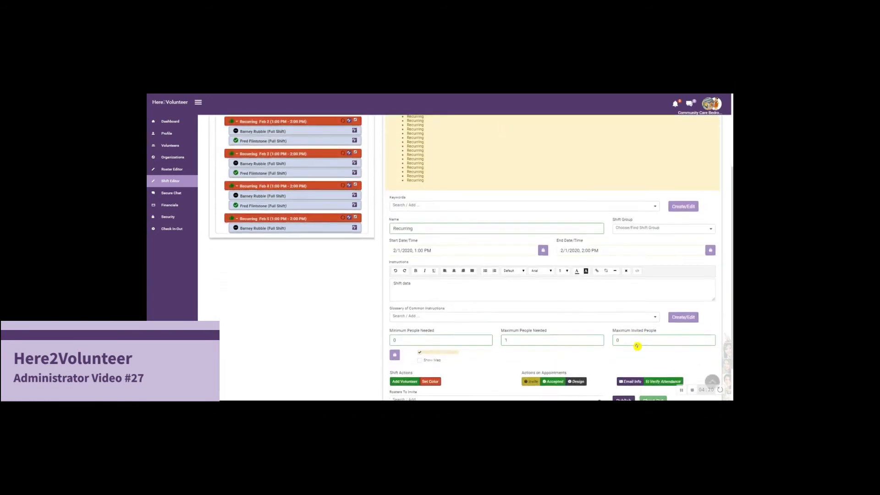
scroll(637, 346, down, 1)
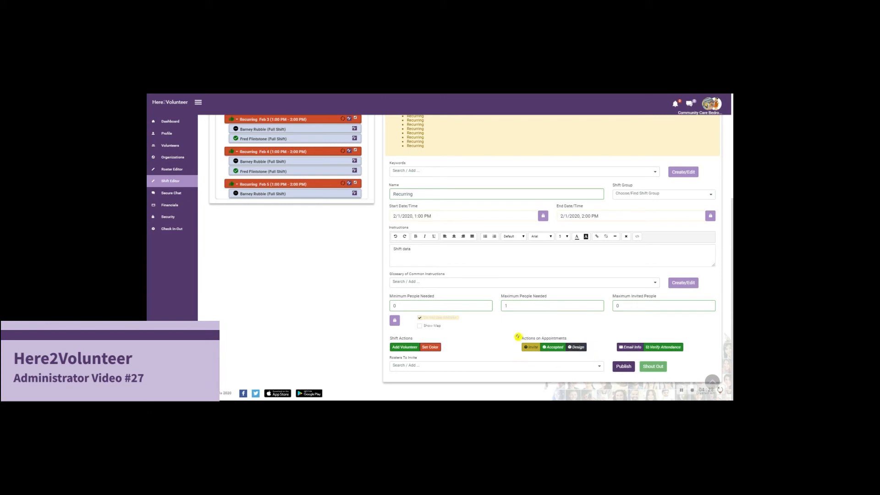
scroll(550, 320, up, 1)
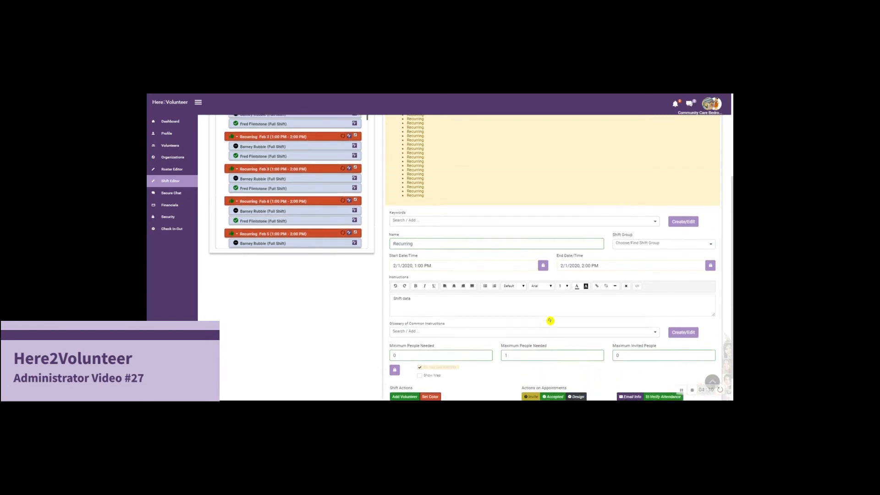
scroll(550, 321, up, 2)
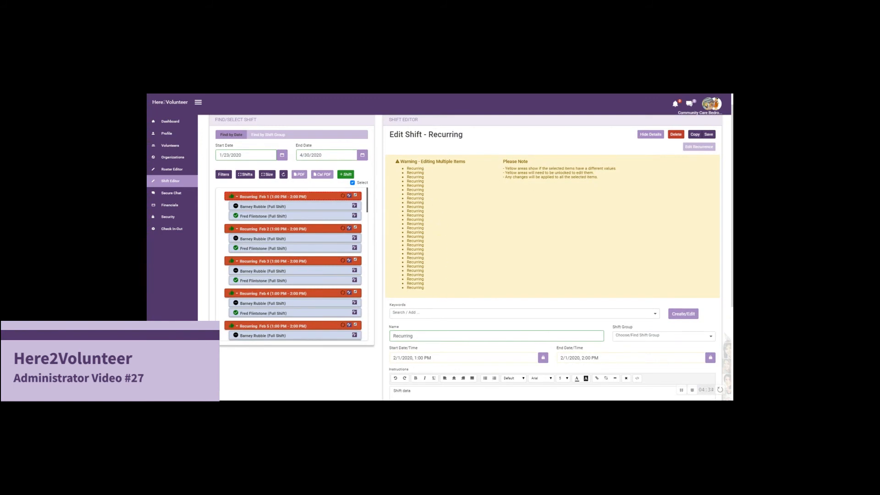
scroll(603, 218, down, 2)
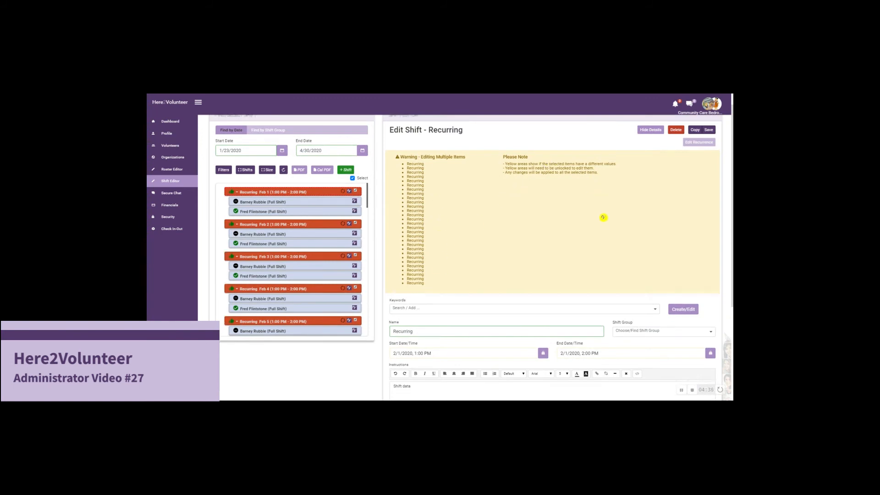
scroll(604, 219, down, 1)
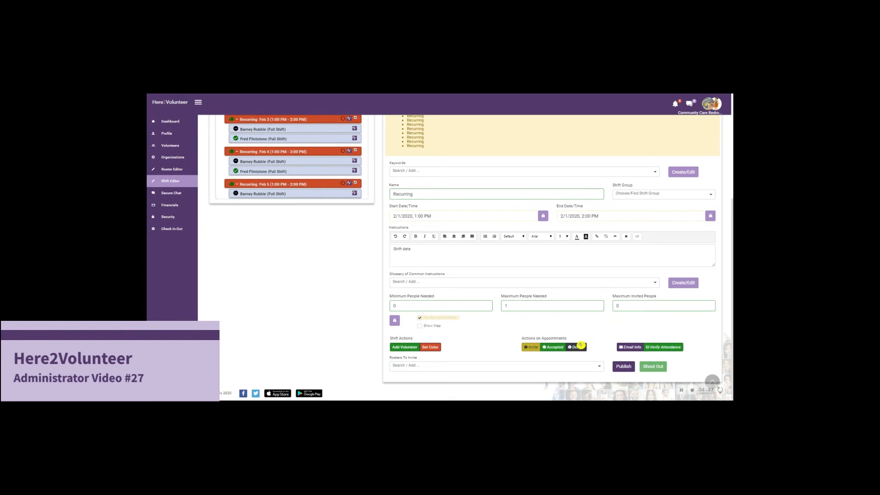
scroll(293, 207, up, 1)
scroll(303, 184, up, 5)
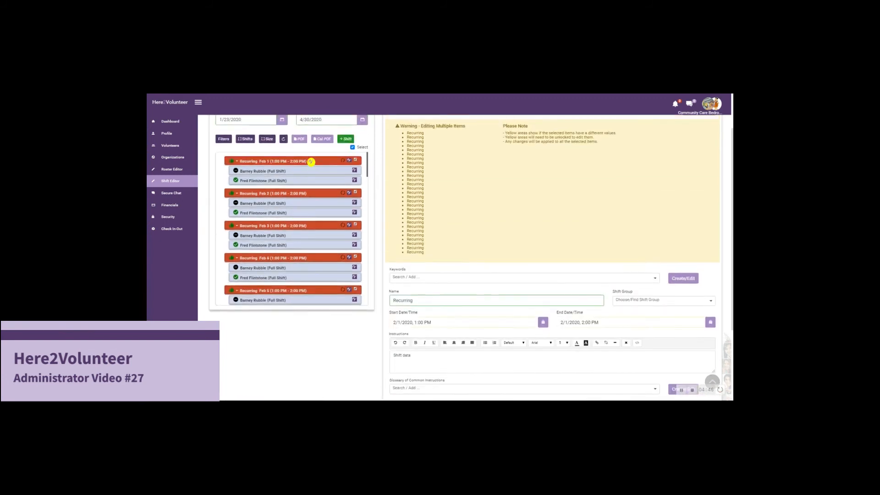
scroll(536, 321, down, 5)
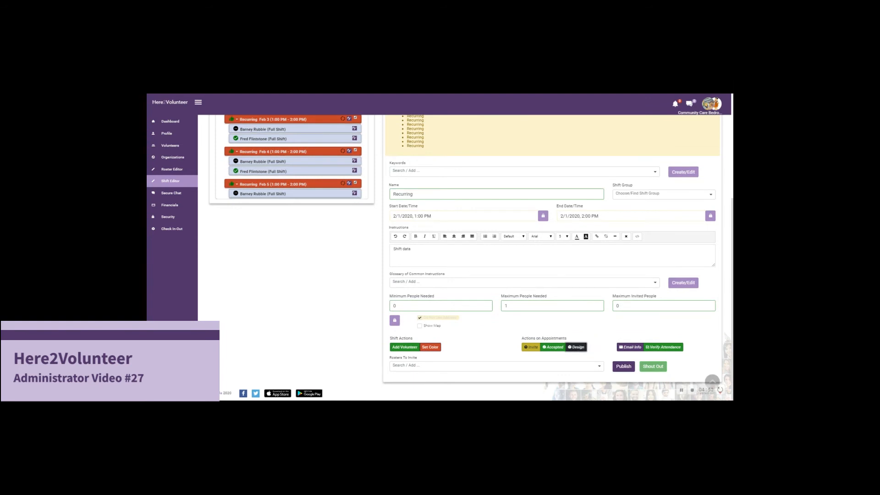
click(576, 347)
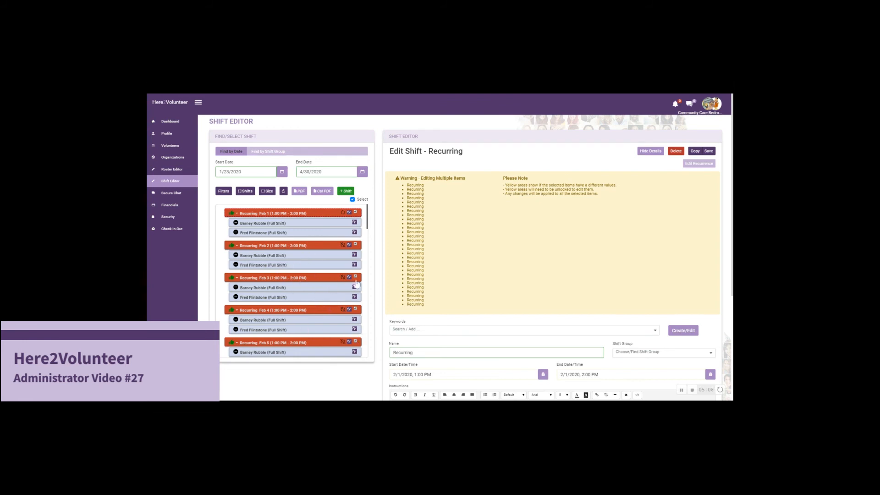
- Check the appointment statuses across the selected shifts, and delete all these shifts together with their appointments
scroll(356, 284, down, 2)
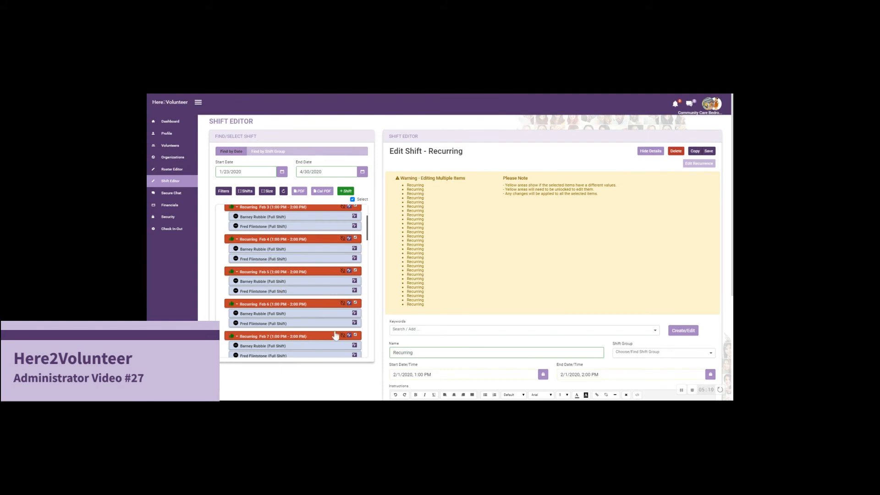
scroll(340, 323, down, 3)
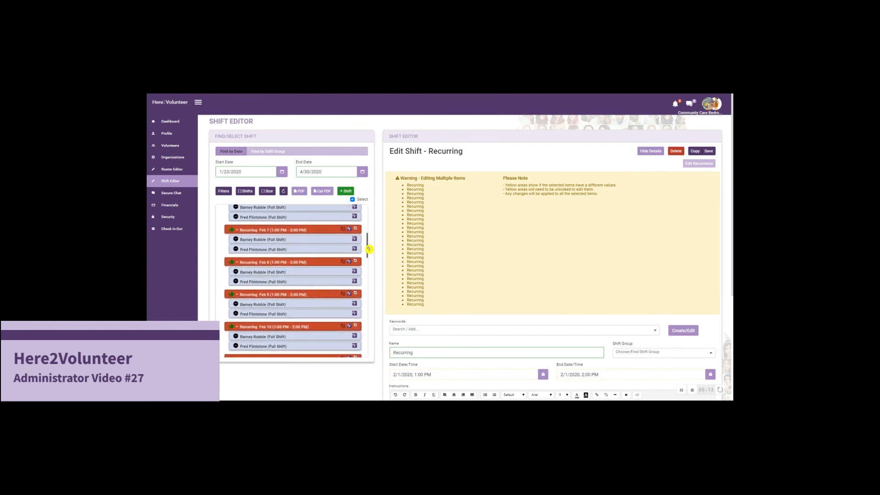
scroll(342, 298, down, 13)
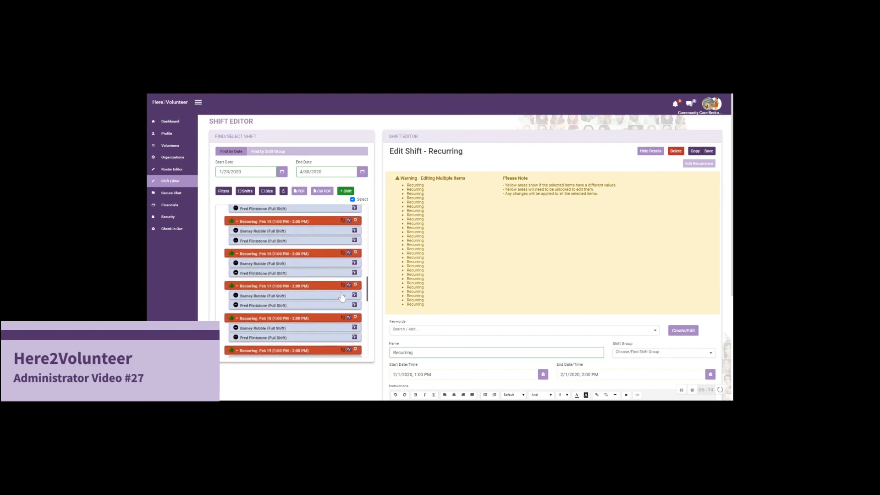
scroll(342, 297, up, 4)
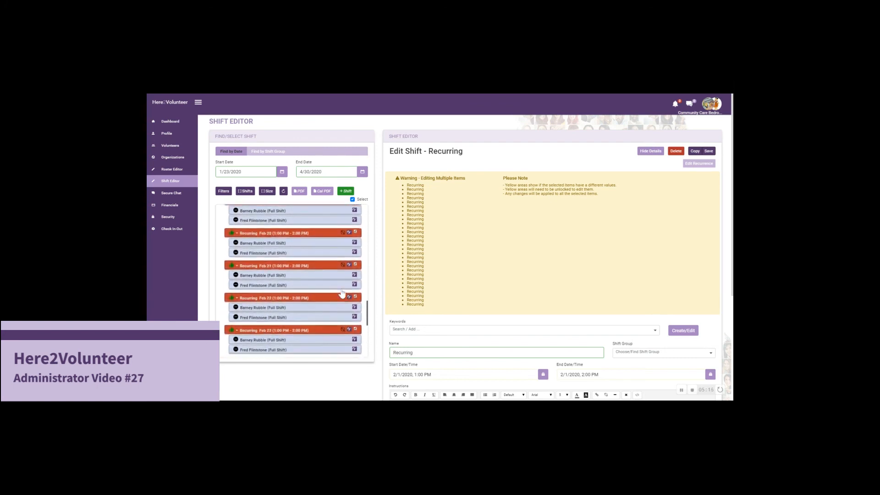
scroll(342, 289, up, 12)
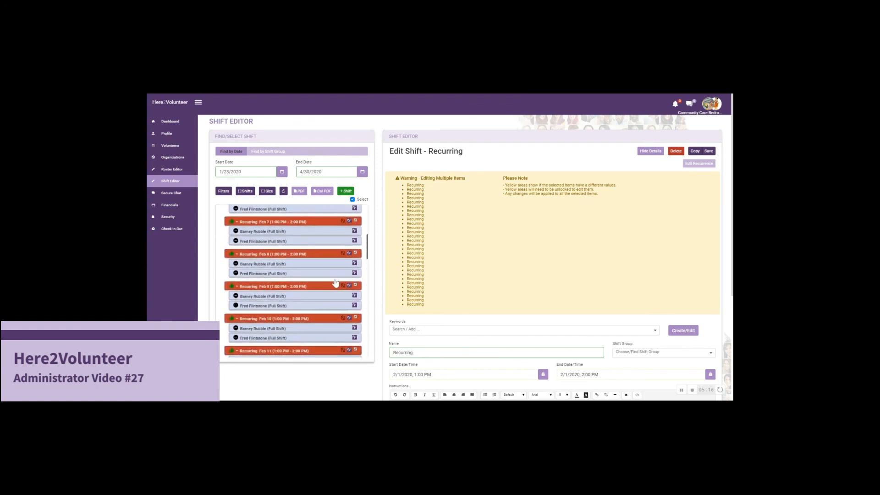
scroll(328, 248, up, 2)
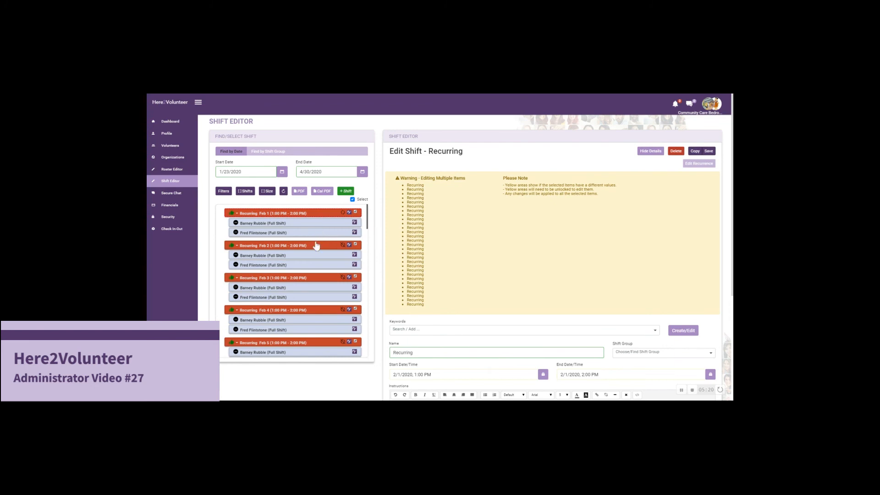
click(315, 246)
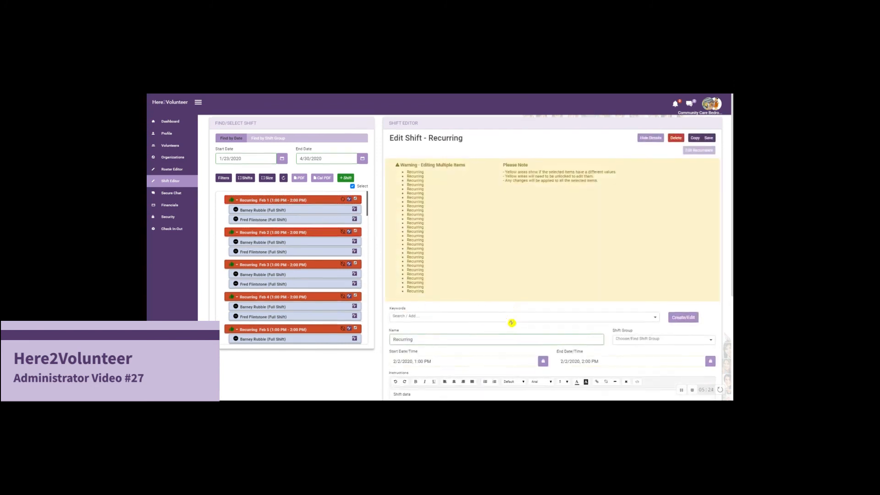
scroll(510, 322, down, 3)
scroll(526, 273, up, 3)
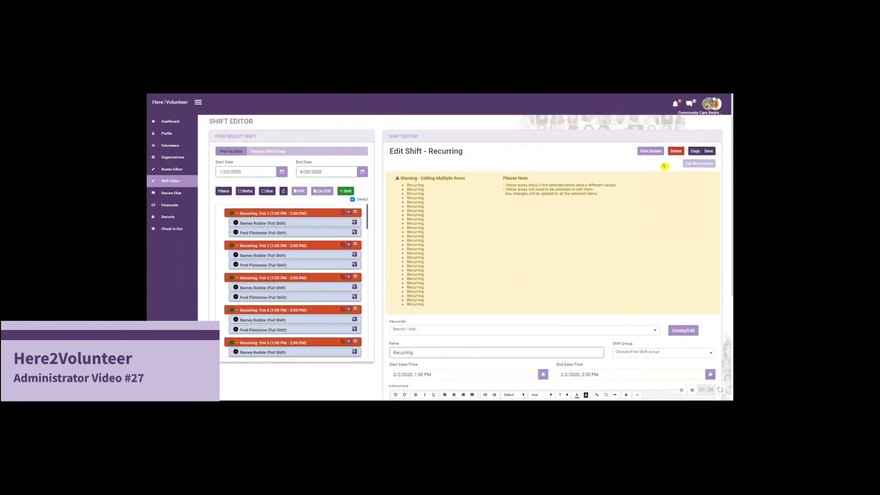
click(675, 151)
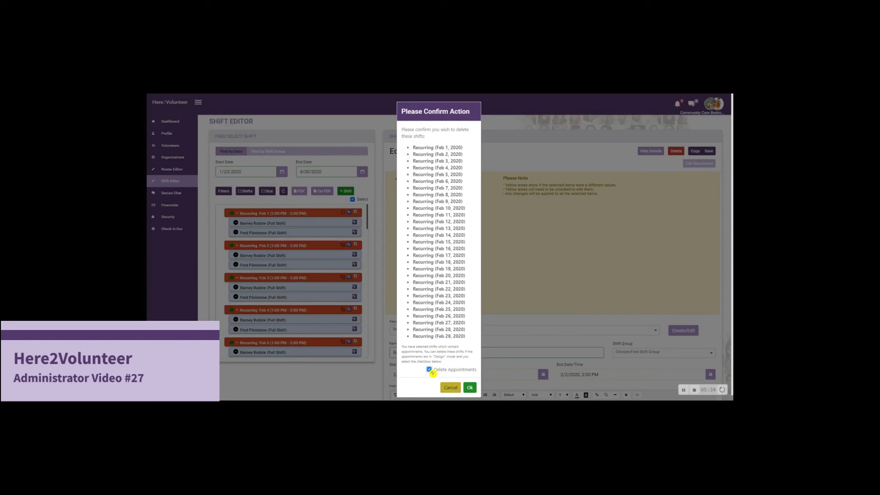
click(470, 387)
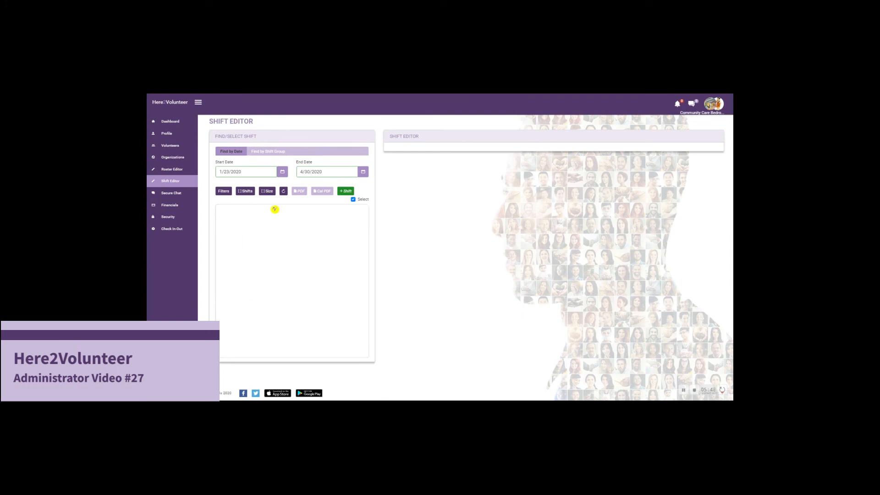
- Start a new blank shift and look over its appointment actions
click(347, 192)
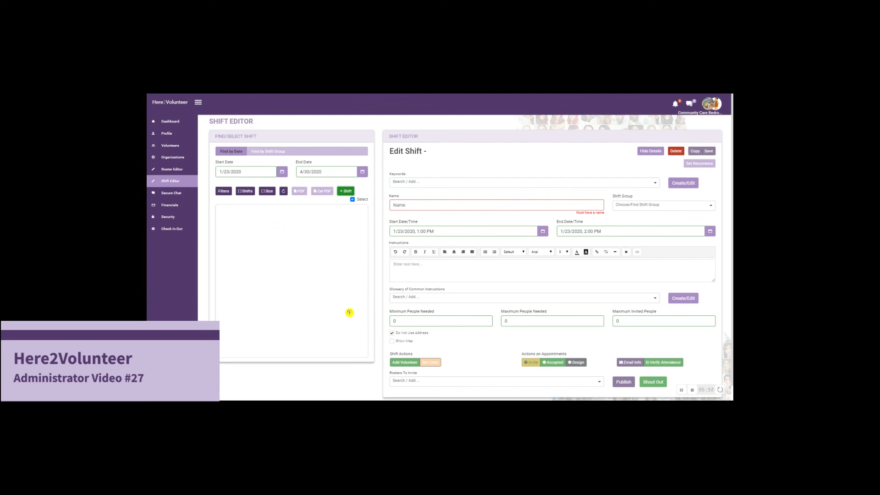
scroll(321, 285, down, 1)
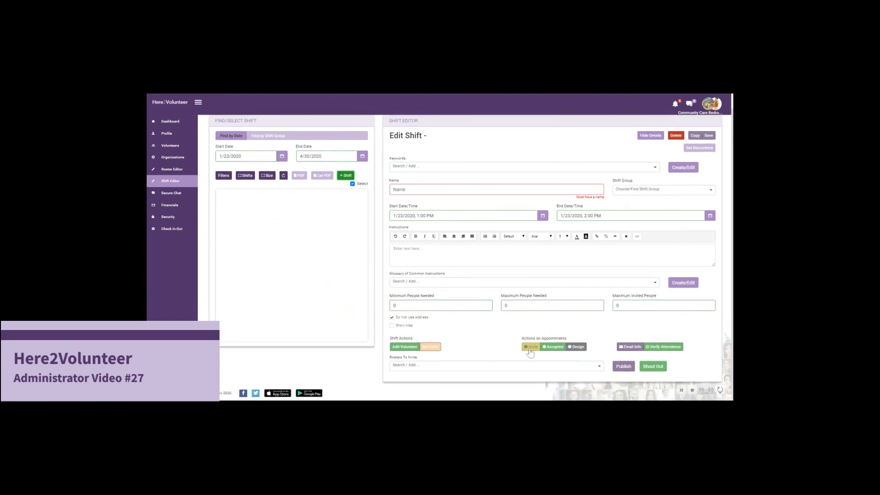